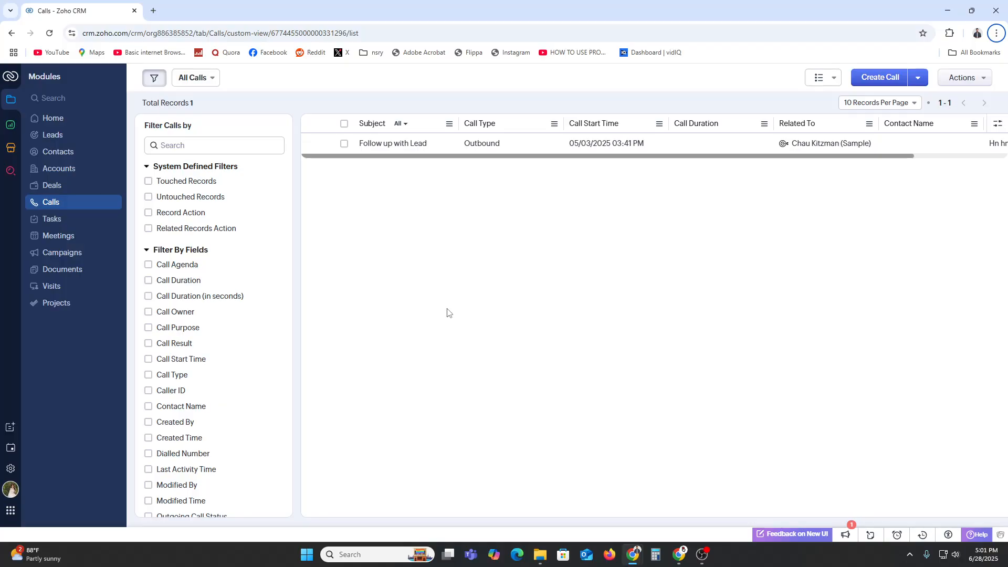
# Copy the zoho.com domain from the current page address and open it in a new incognito window.
pyautogui.doubleClick(112, 33)
pyautogui.moveTo(118, 33); pyautogui.dragTo(130, 35)
pyautogui.hotkey('ctrl', 'c')
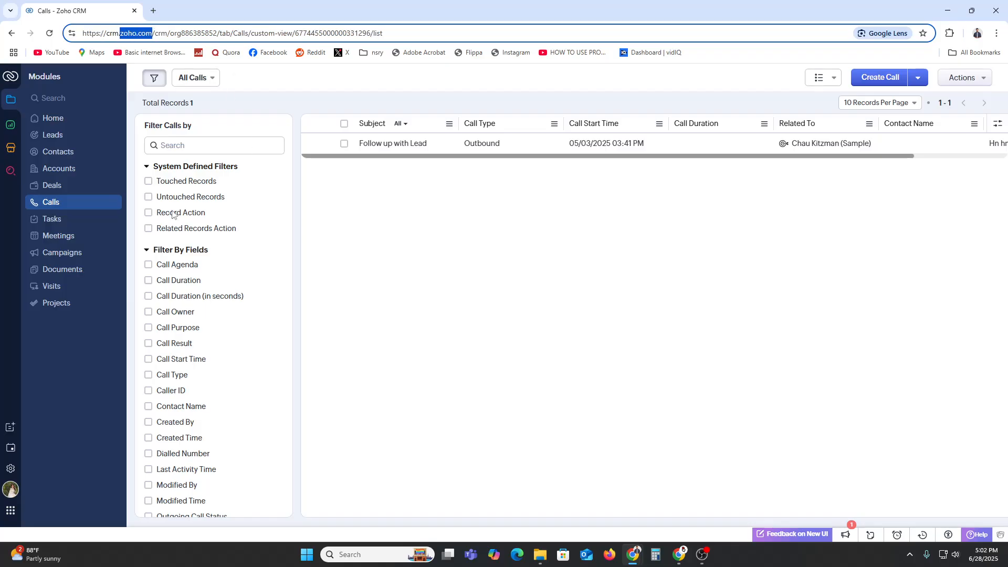
pyautogui.click(997, 33)
pyautogui.click(908, 108)
pyautogui.hotkey('ctrl', 'v')
pyautogui.press('Return')
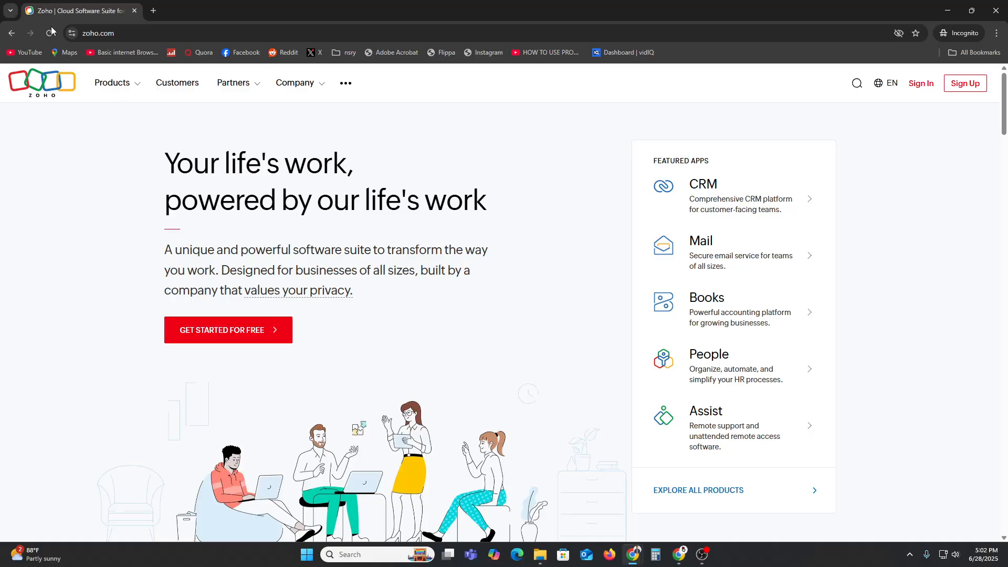
# Open the CRM product page from Zoho's featured apps and go to its free trial sign-up form.
pyautogui.click(132, 36)
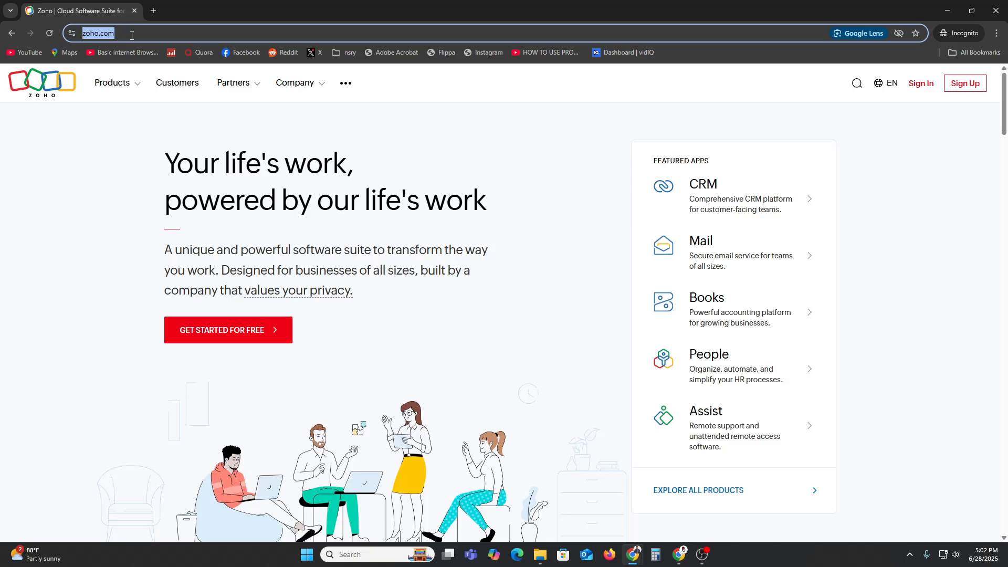
pyautogui.click(721, 191)
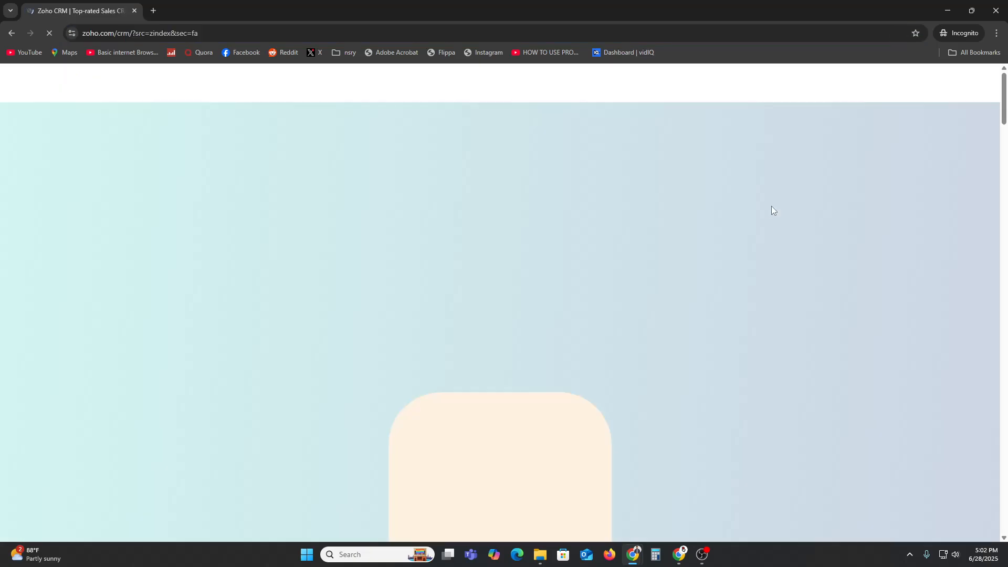
pyautogui.scroll(-4, 556, 335)
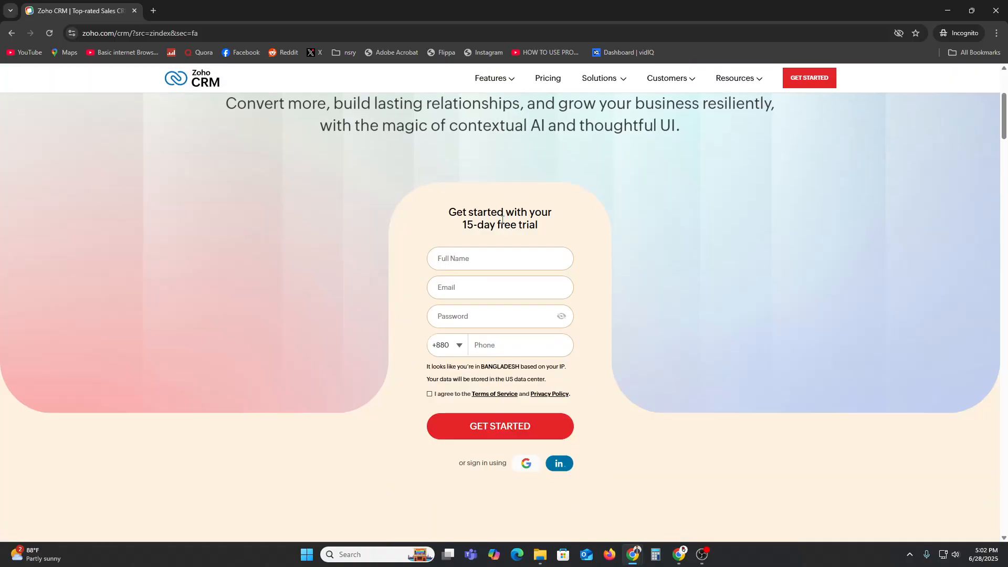
# Examine the 15-day free trial form's name, email, password, phone and terms fields, plus the alternative sign-in options.
pyautogui.moveTo(503, 219); pyautogui.dragTo(469, 212)
pyautogui.click(483, 222)
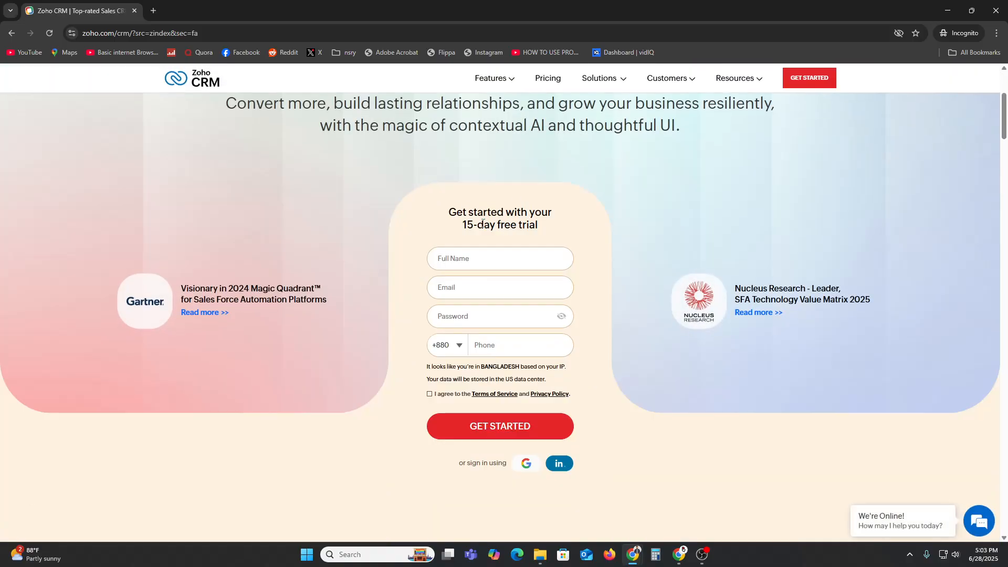
pyautogui.tripleClick(484, 222)
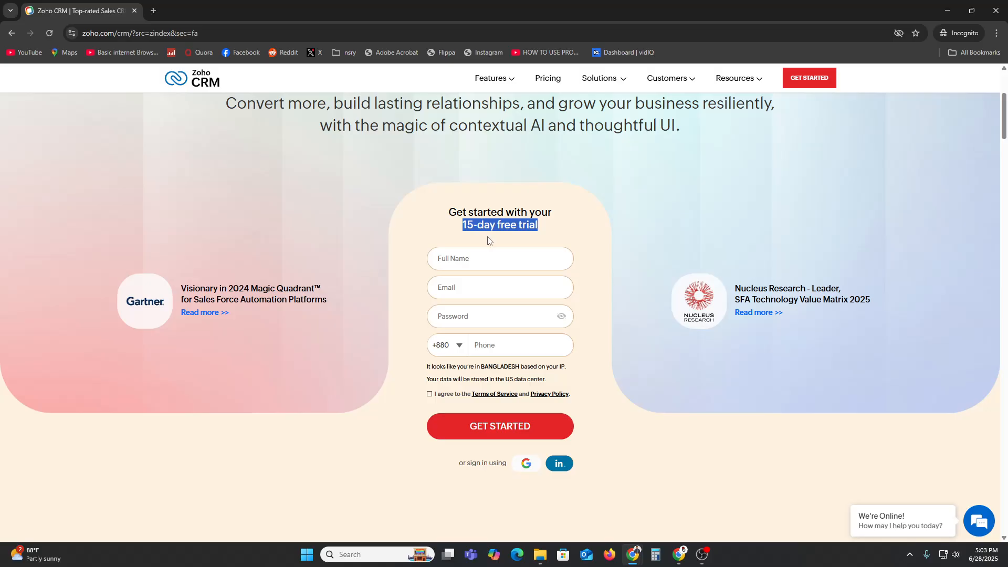
pyautogui.click(451, 258)
pyautogui.click(449, 290)
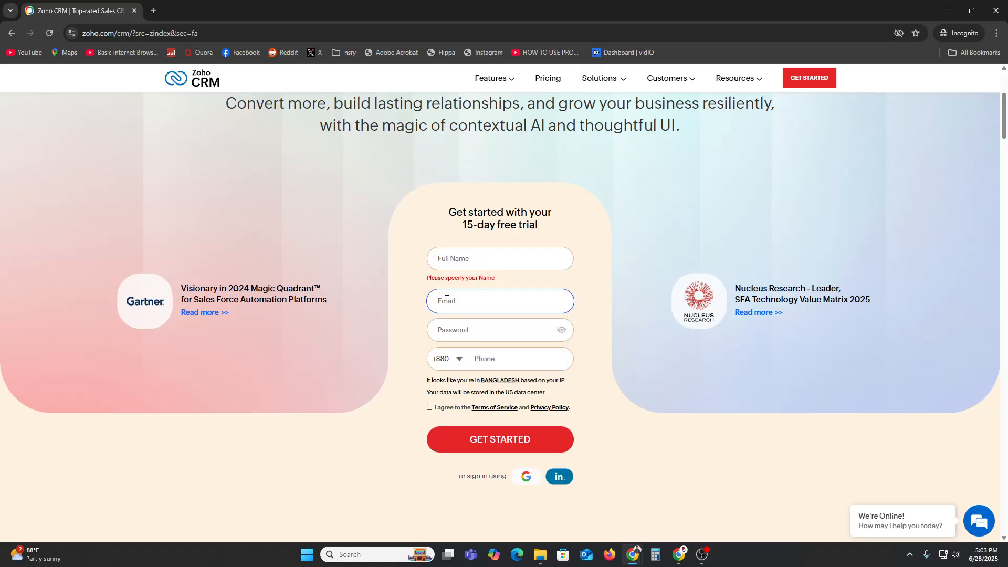
pyautogui.click(472, 336)
pyautogui.click(517, 373)
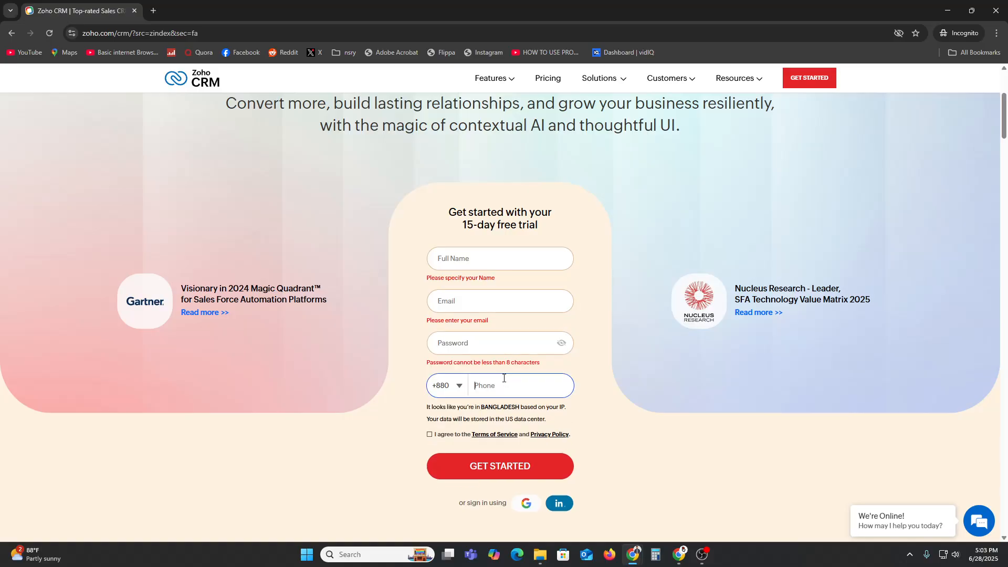
pyautogui.click(426, 440)
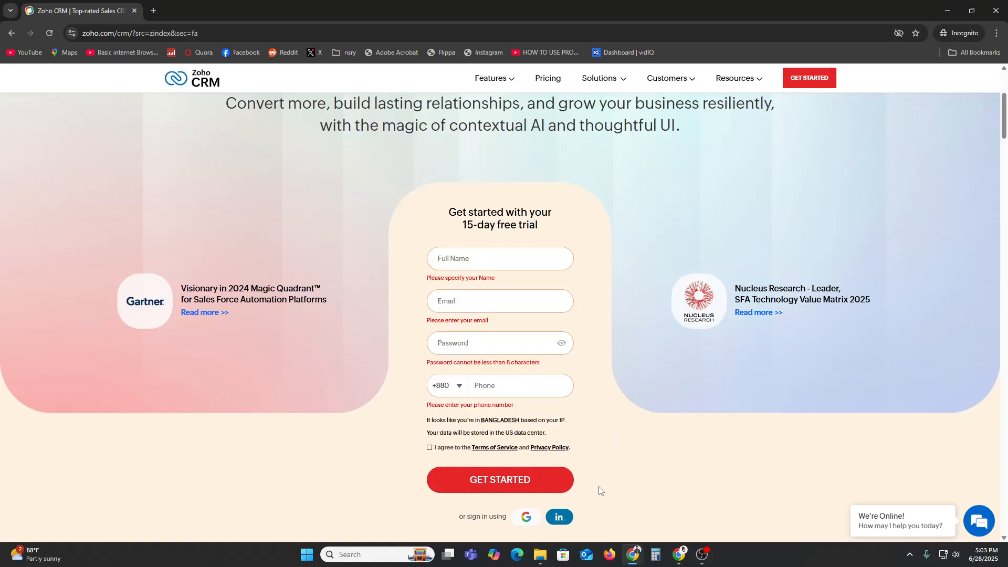
pyautogui.scroll(-4, 468, 406)
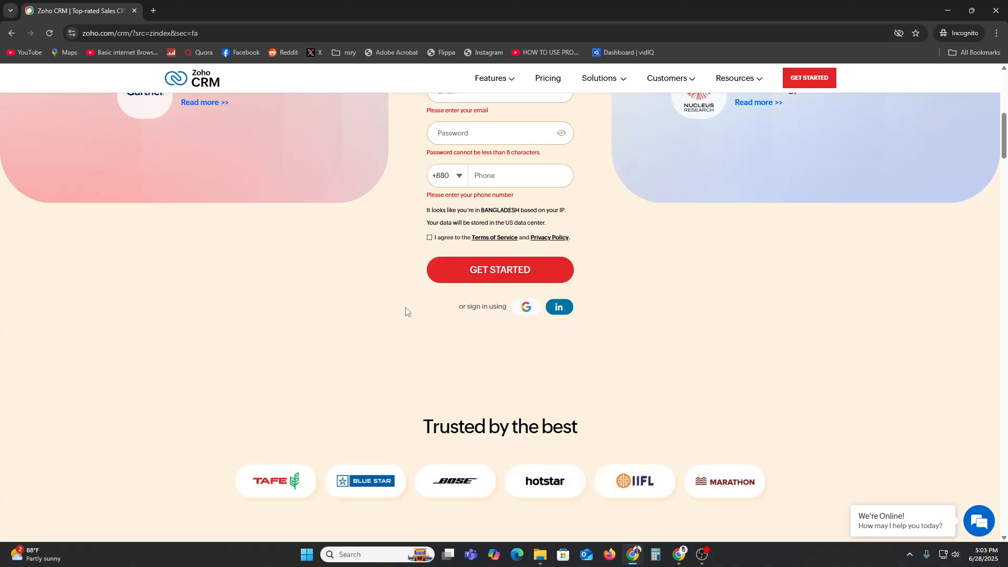
pyautogui.scroll(3, 501, 363)
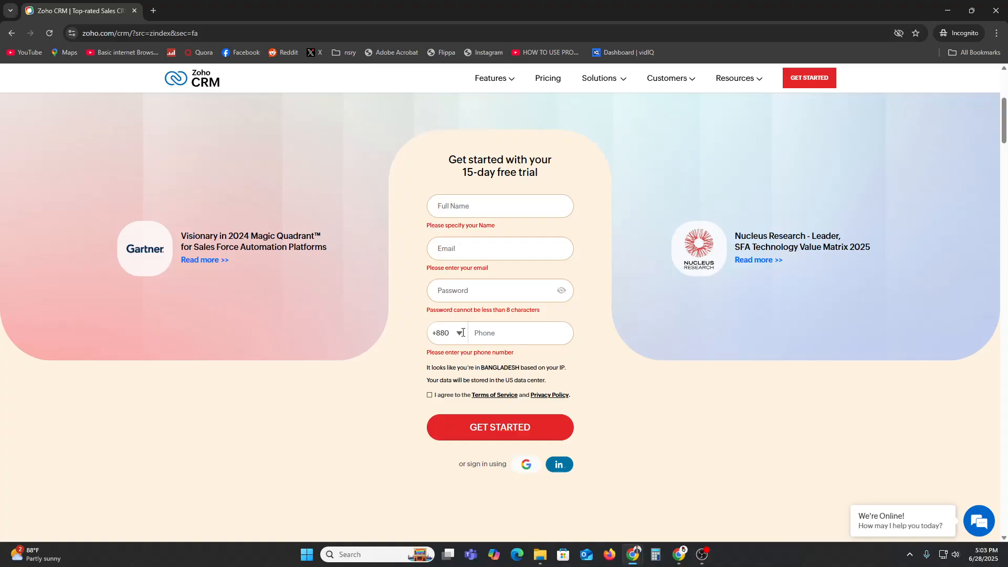
# Return to the logged-in Zoho CRM window, open the Home dashboard and examine its components and page options.
pyautogui.click(949, 5)
pyautogui.click(53, 119)
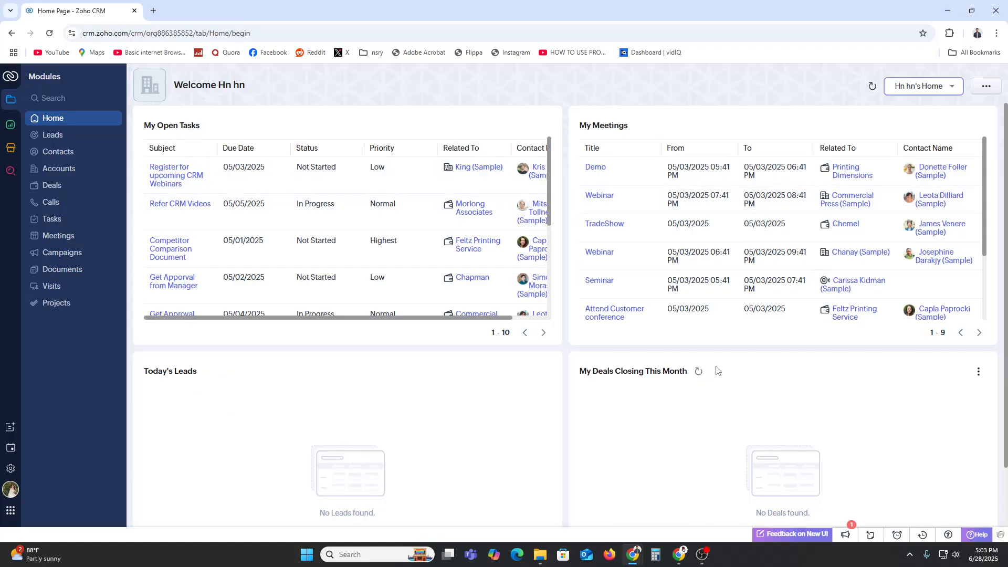
pyautogui.scroll(-2, 678, 373)
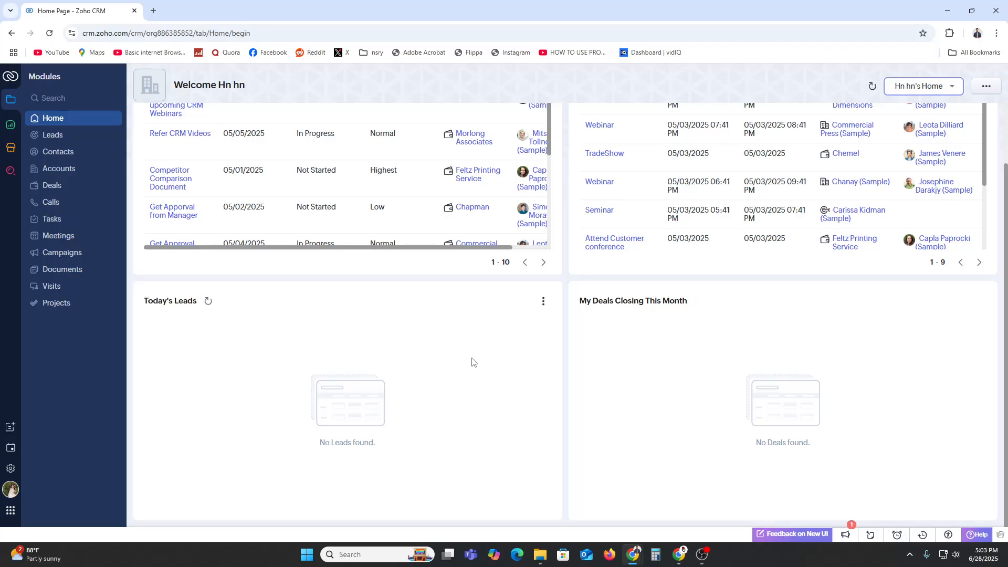
pyautogui.scroll(2, 472, 362)
pyautogui.click(980, 87)
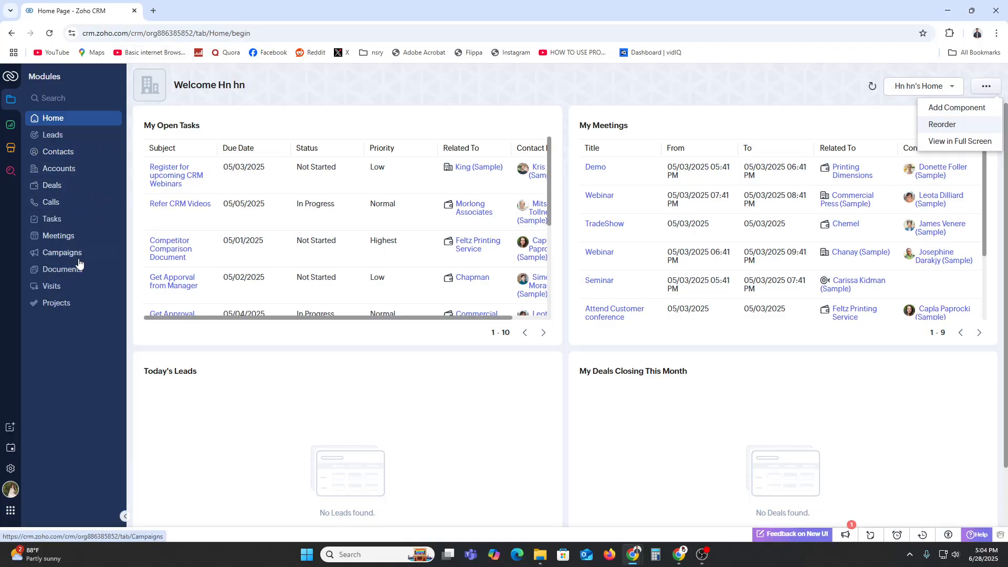
# Review the personal settings and company details in Setup, and return to the CRM modules.
pyautogui.click(15, 471)
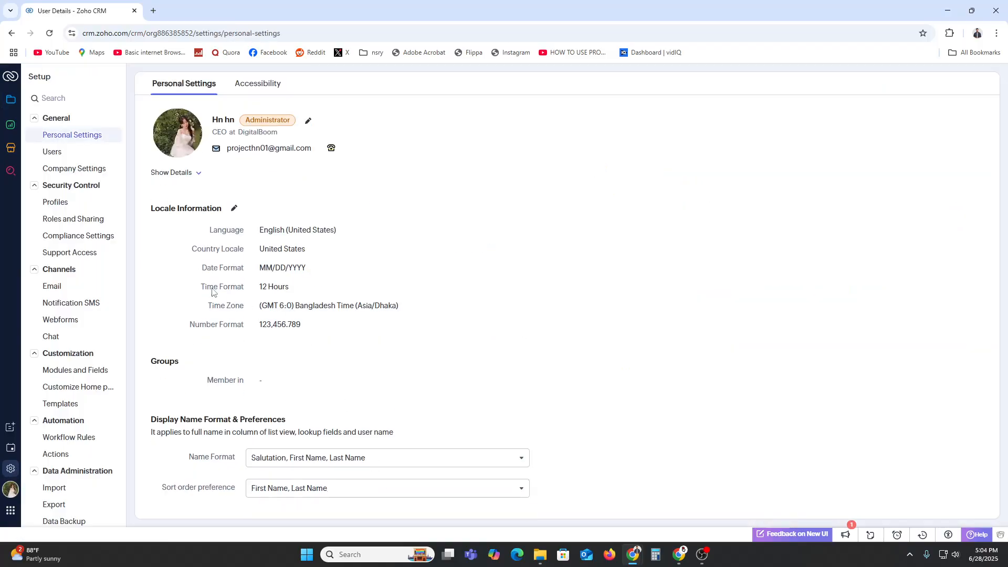
pyautogui.click(82, 176)
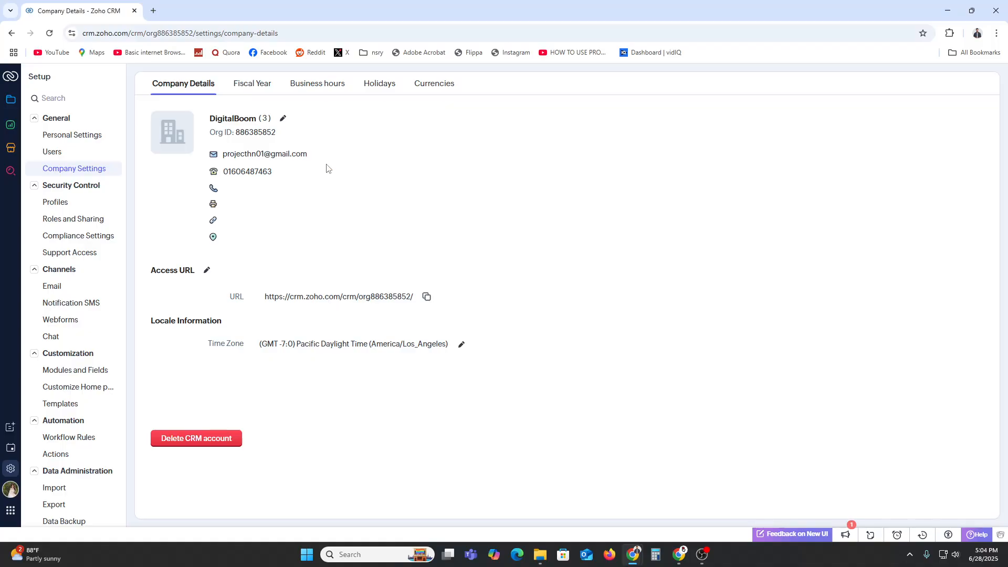
pyautogui.click(11, 99)
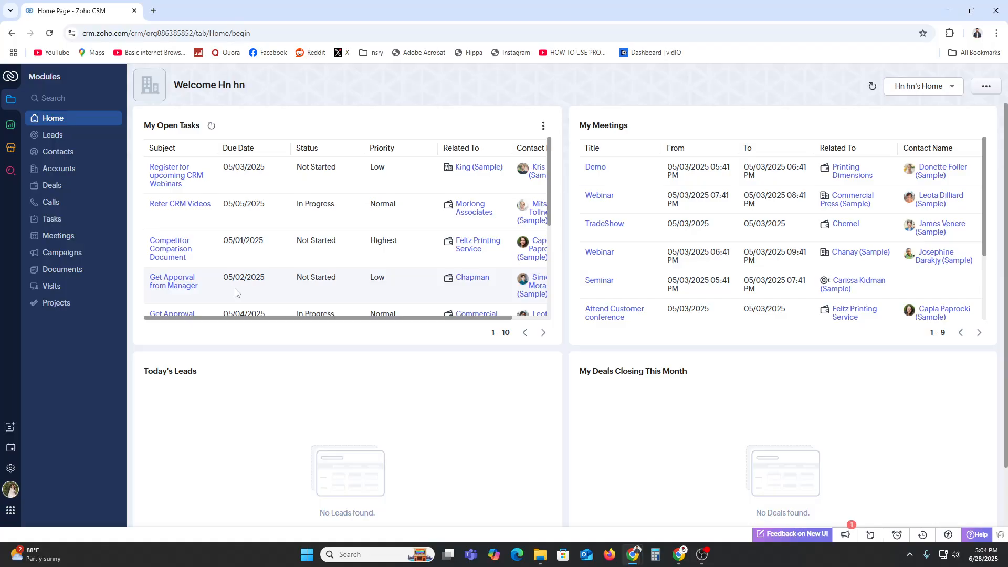
# Start a new lead in the Leads module and enter Walton as its title.
pyautogui.click(64, 141)
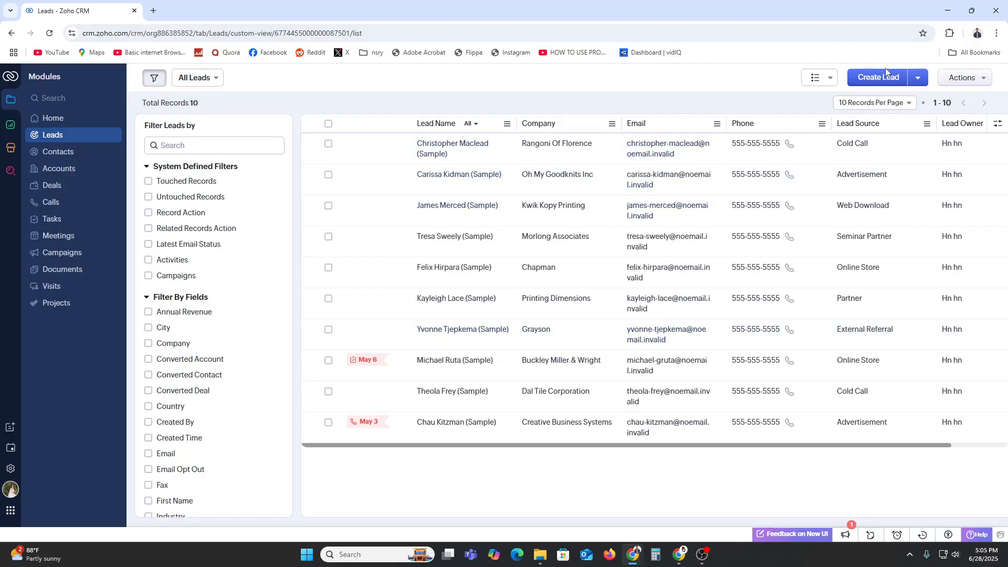
pyautogui.click(880, 81)
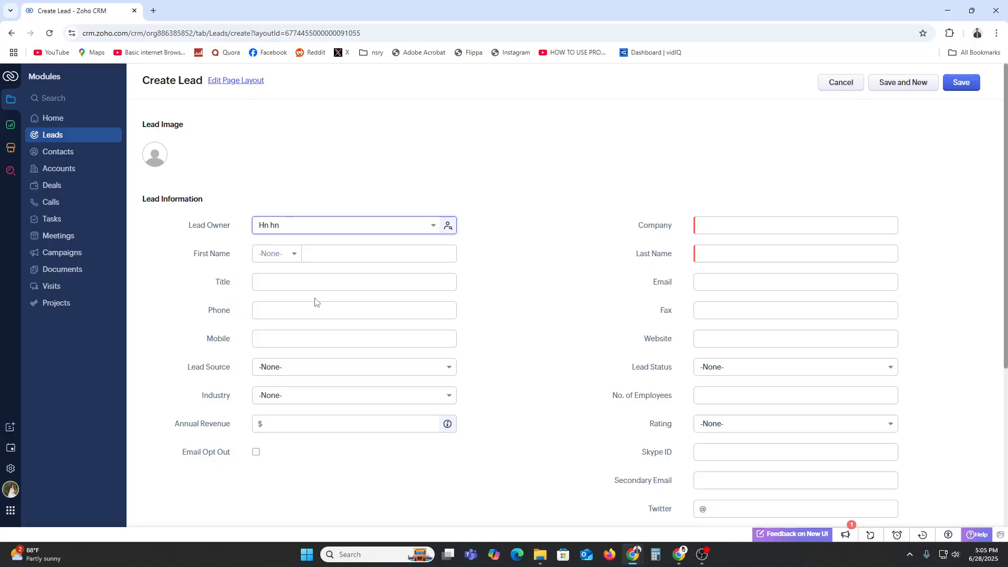
pyautogui.click(289, 282)
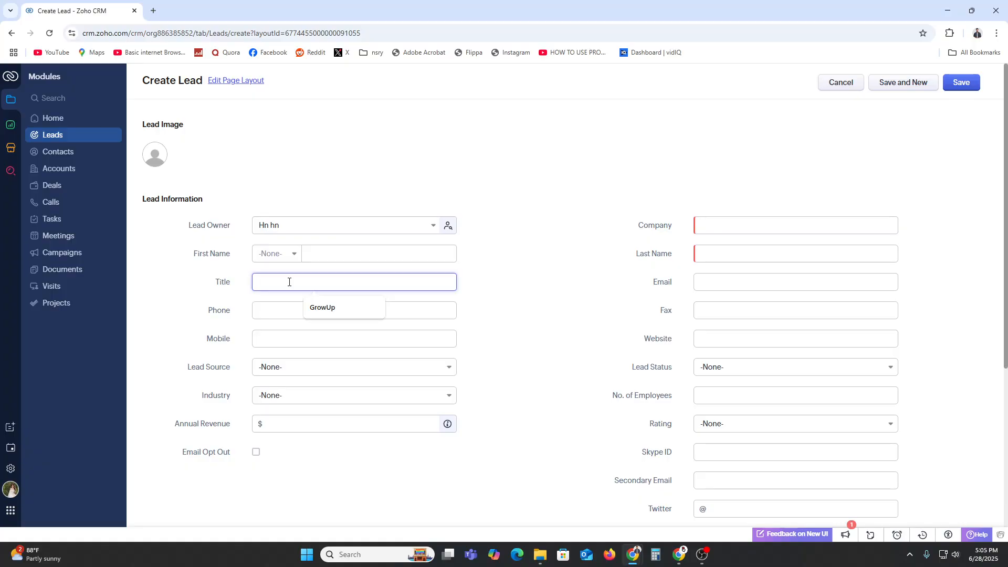
pyautogui.write('Walton')
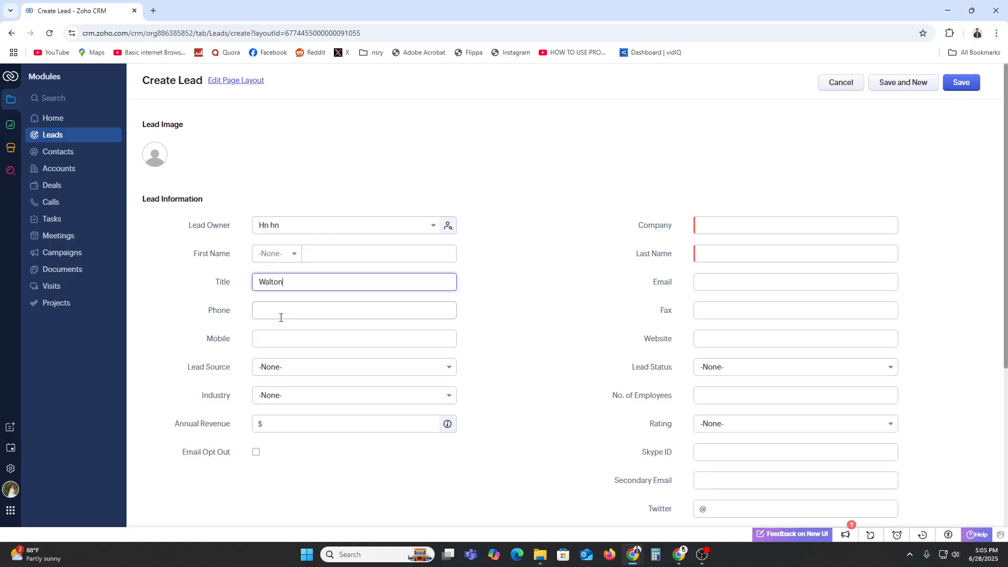
# Enter the lead's phone number, starting with the +880 country code, in the Phone field.
pyautogui.click(281, 318)
pyautogui.write('880+')
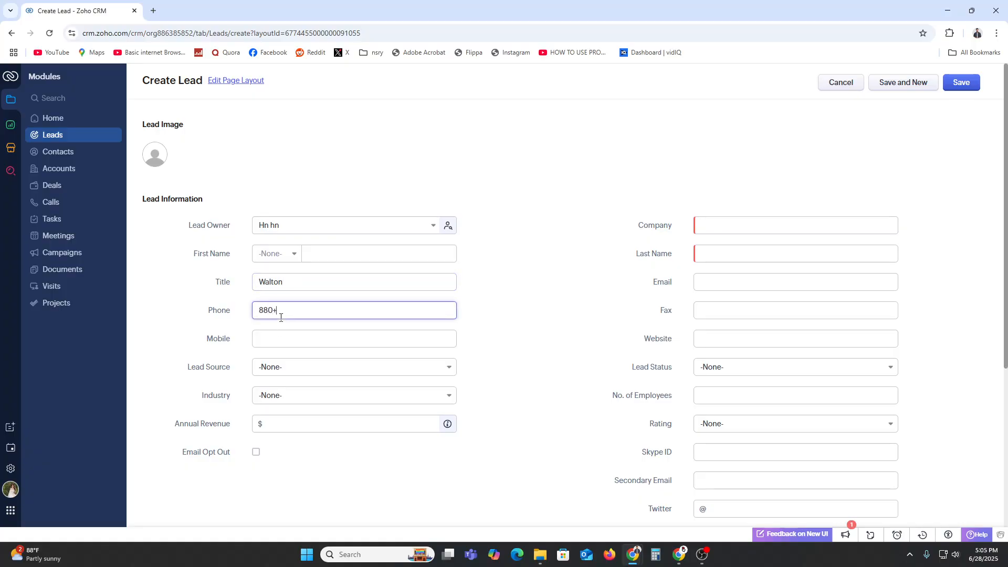
pyautogui.press('BackSpace')
pyautogui.press('Home')
pyautogui.write('+880176174')
pyautogui.click(273, 341)
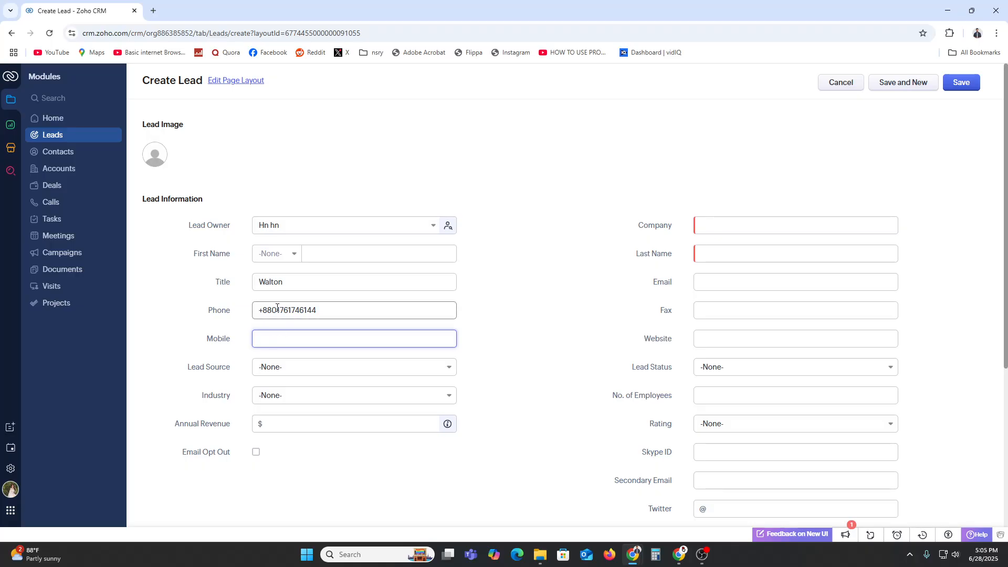
# Move the entered number from the lead's Phone field to its Mobile field.
pyautogui.click(329, 309)
pyautogui.hotkey('ctrl', 'a')
pyautogui.hotkey('ctrl', 'c')
pyautogui.press('BackSpace')
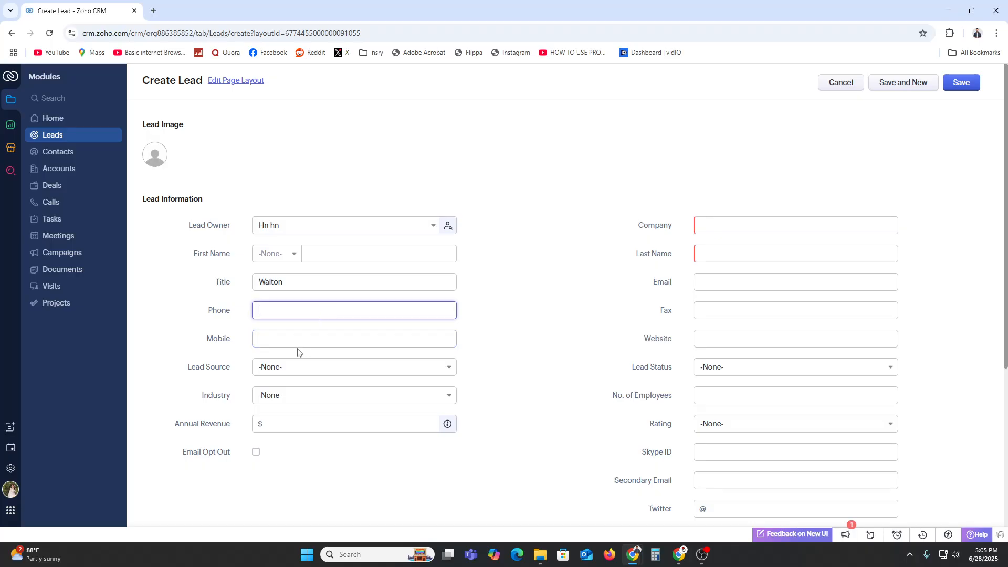
pyautogui.click(277, 342)
pyautogui.hotkey('ctrl', 'v')
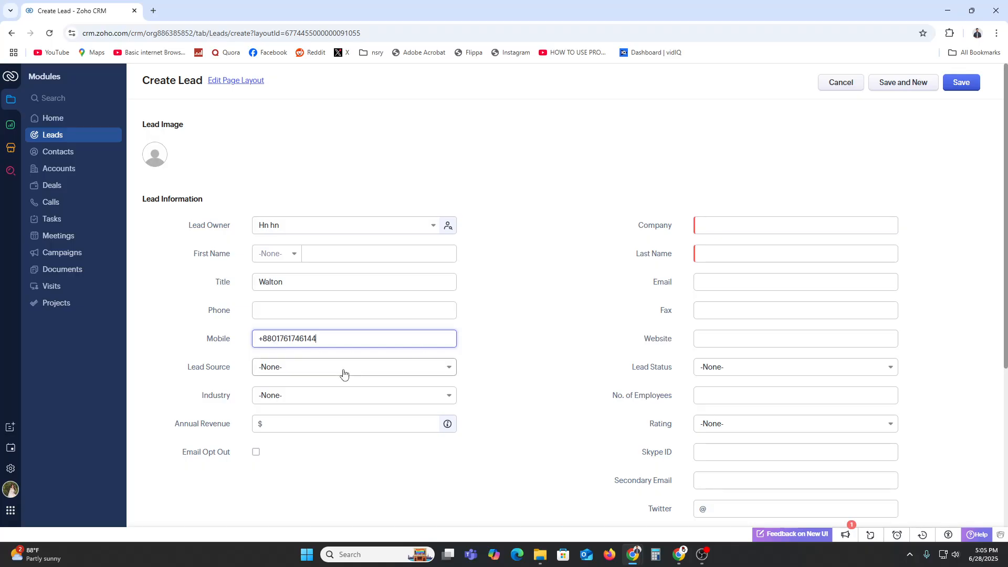
# Set the lead source to Web Download and the industry to Service Provider.
pyautogui.click(307, 372)
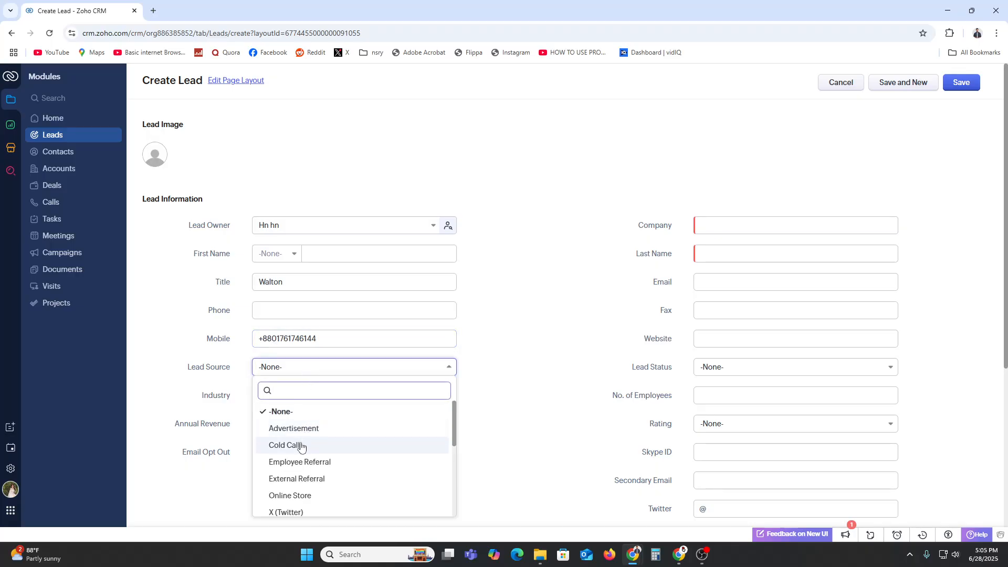
pyautogui.scroll(-1, 300, 448)
pyautogui.scroll(-5, 315, 455)
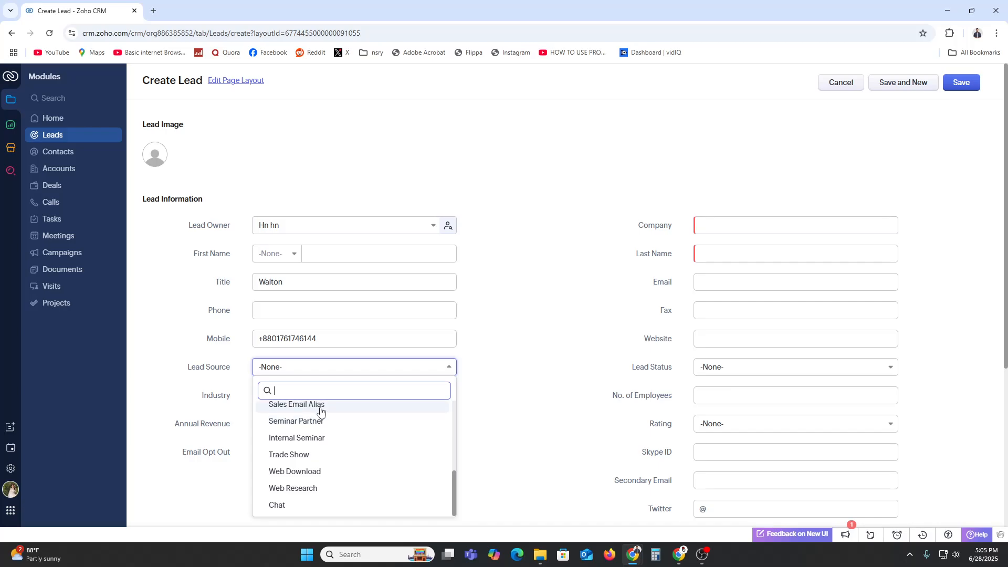
pyautogui.click(317, 473)
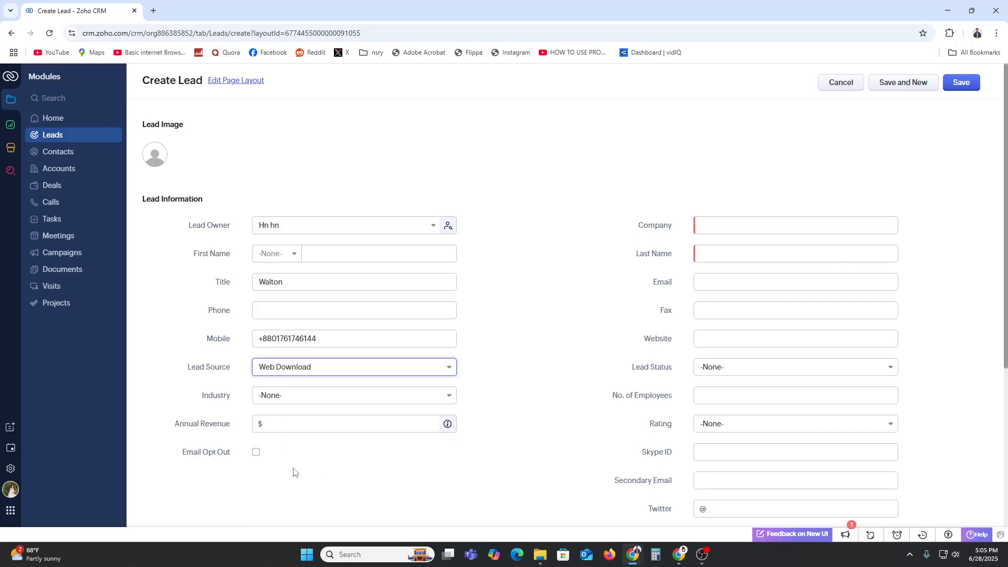
pyautogui.click(308, 395)
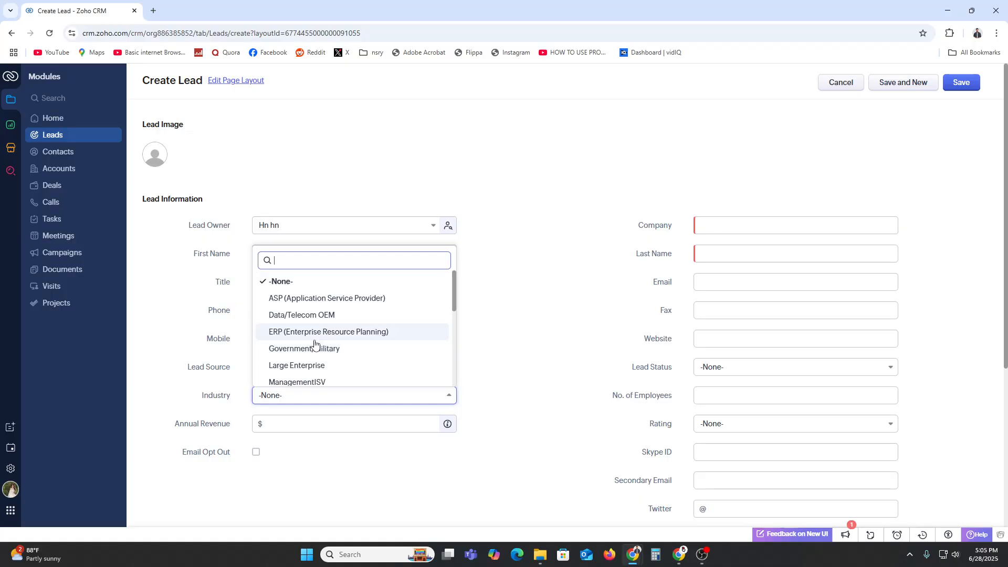
pyautogui.scroll(-3, 310, 371)
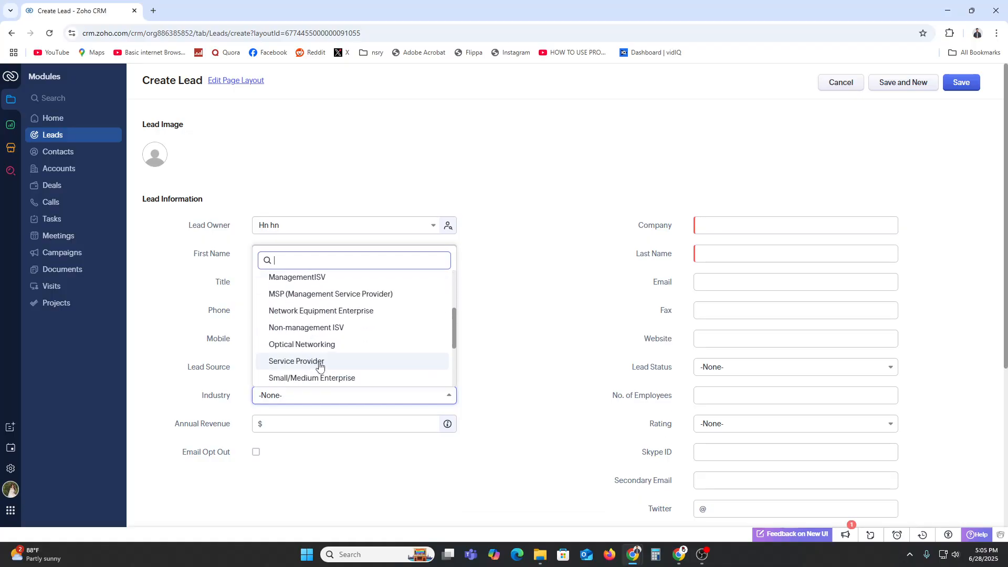
pyautogui.click(317, 361)
# Enter 100000000 as the lead's annual revenue and choose Mr. as the salutation.
pyautogui.click(281, 424)
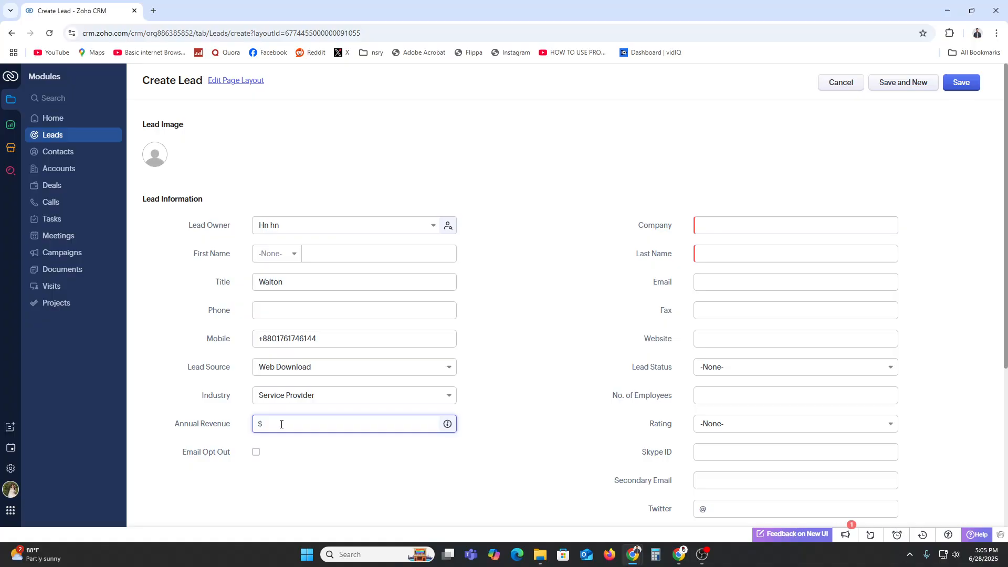
pyautogui.write('100000000')
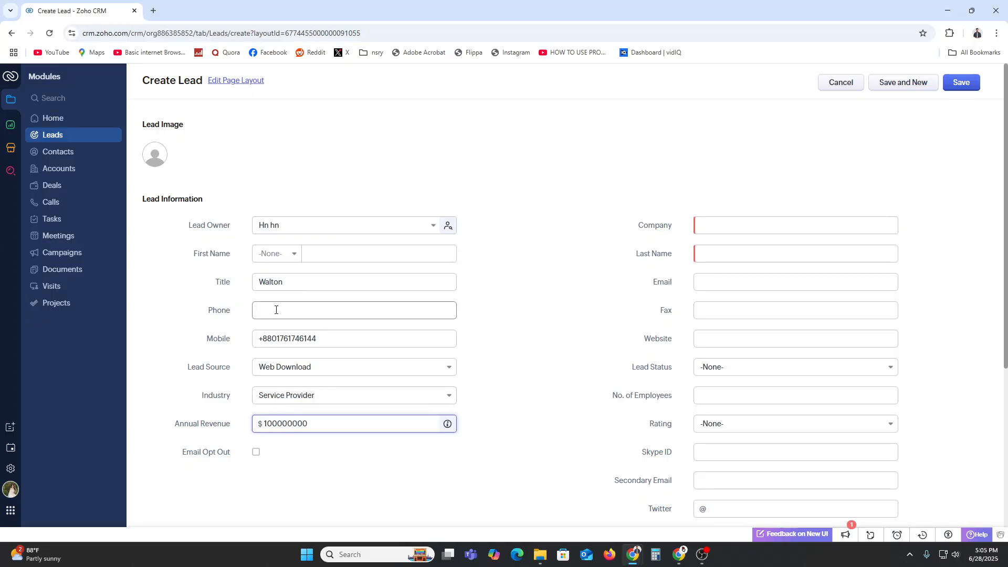
pyautogui.click(279, 254)
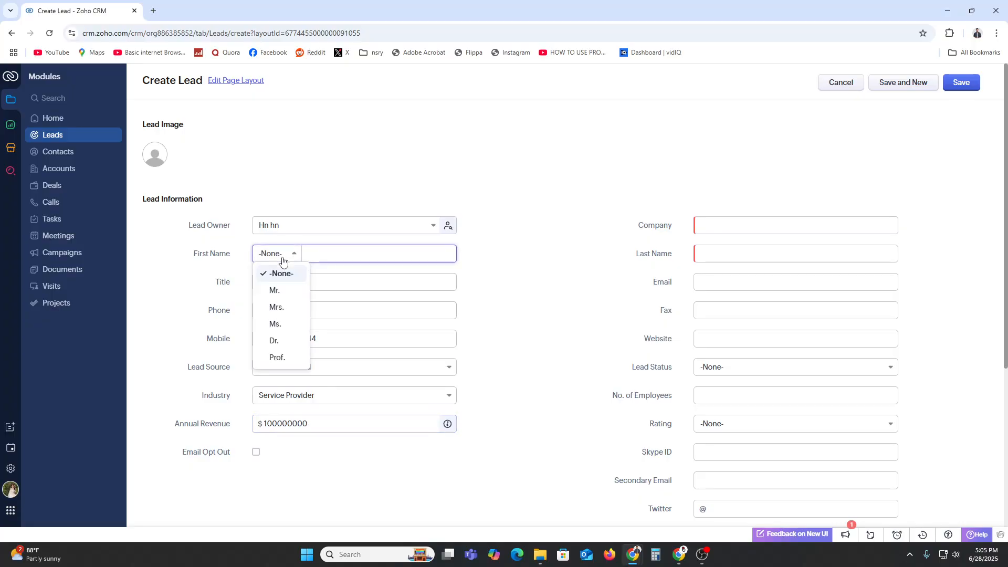
pyautogui.click(284, 291)
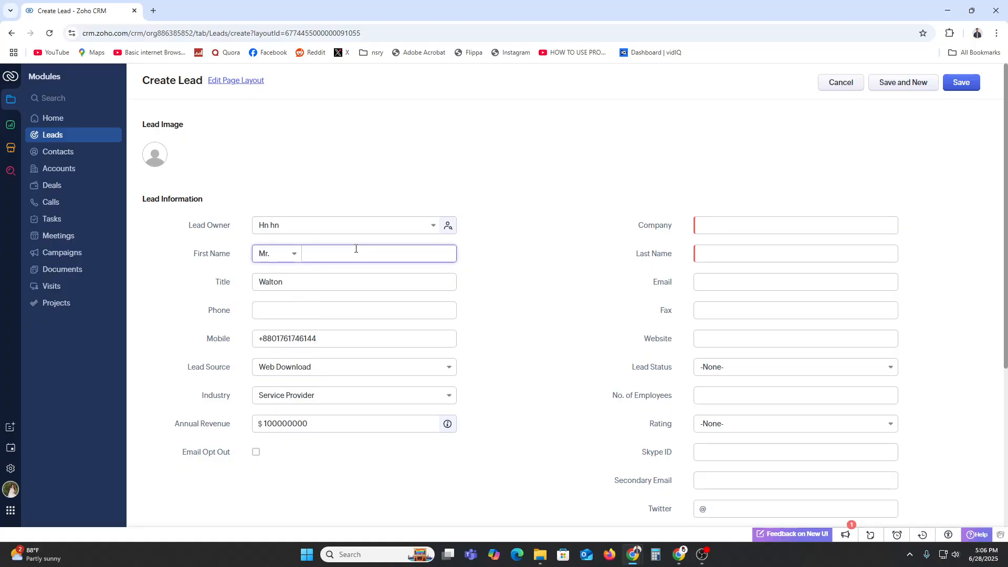
# Enter the lead's first name and fill in the address fields from the saved address suggestion.
pyautogui.write('WaJet')
pyautogui.click(604, 249)
pyautogui.scroll(-5, 754, 326)
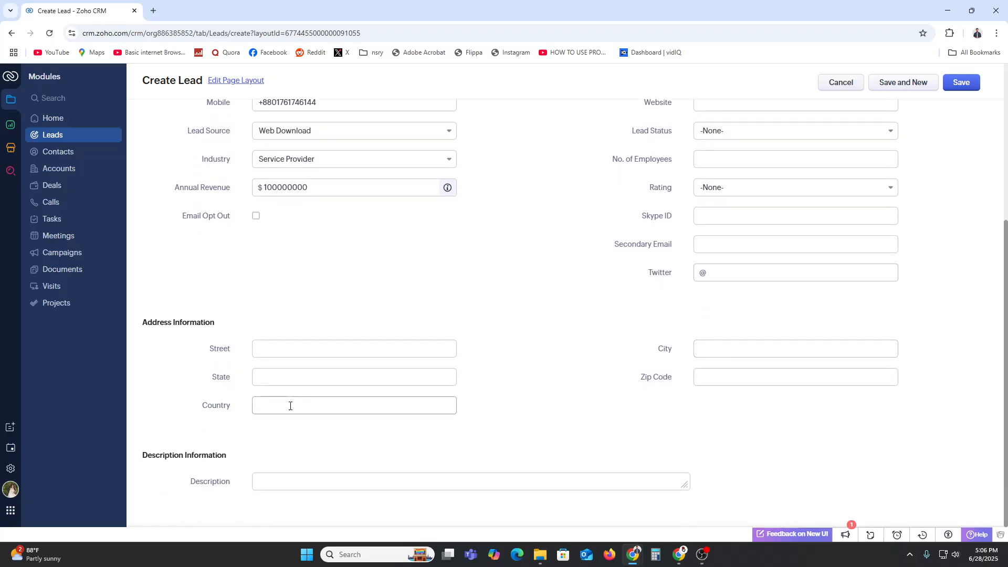
pyautogui.click(308, 484)
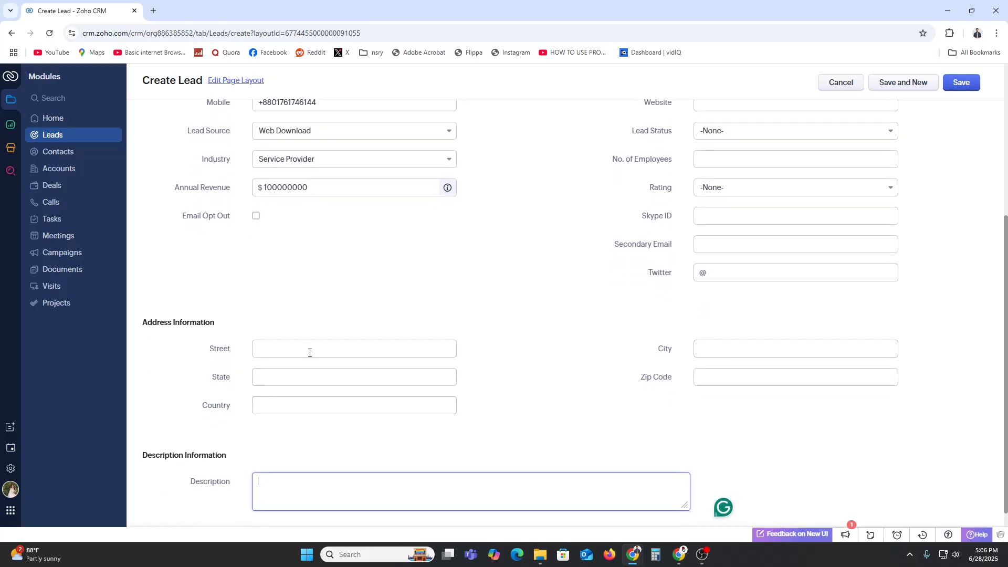
pyautogui.click(310, 351)
pyautogui.click(371, 292)
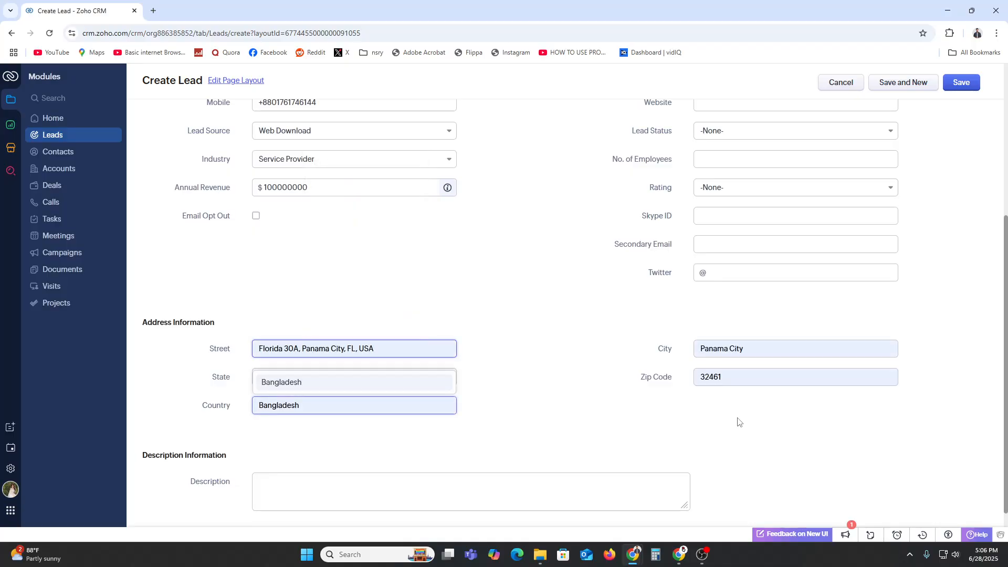
# Set the lead's company to instamarketers and fill in the lead's email from the saved suggestions.
pyautogui.scroll(5, 730, 315)
pyautogui.click(724, 227)
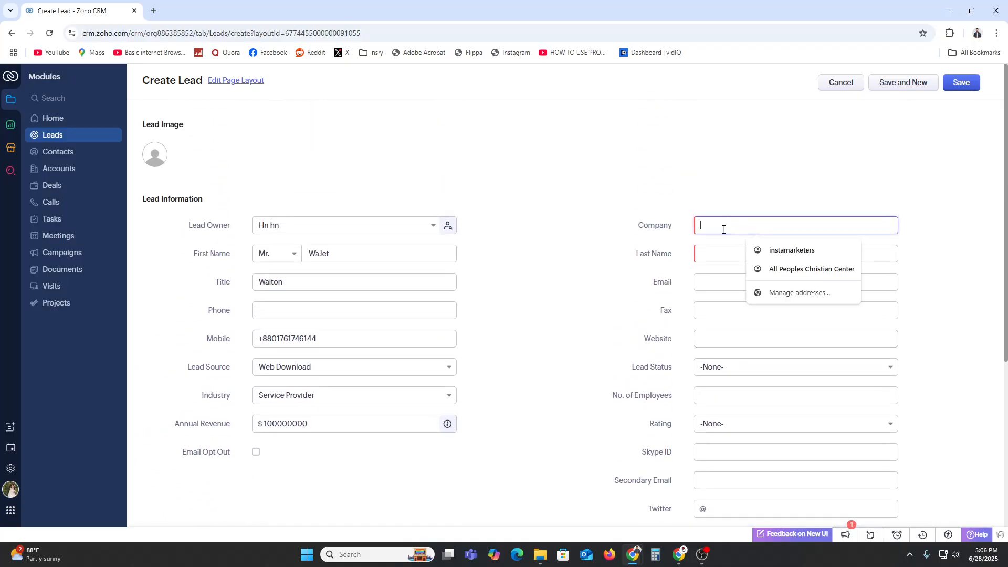
pyautogui.click(777, 251)
pyautogui.click(716, 286)
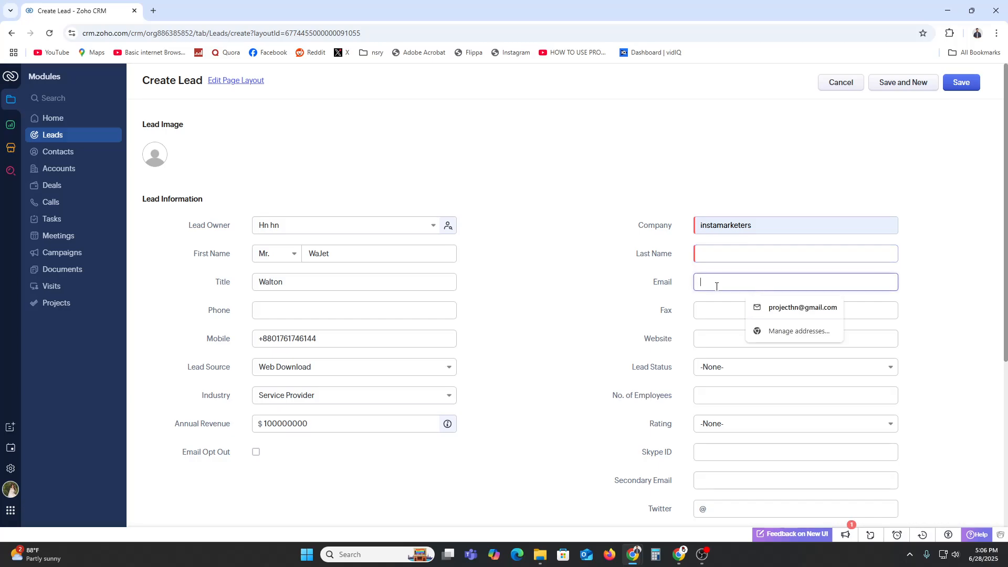
pyautogui.click(770, 308)
pyautogui.click(728, 314)
pyautogui.click(711, 337)
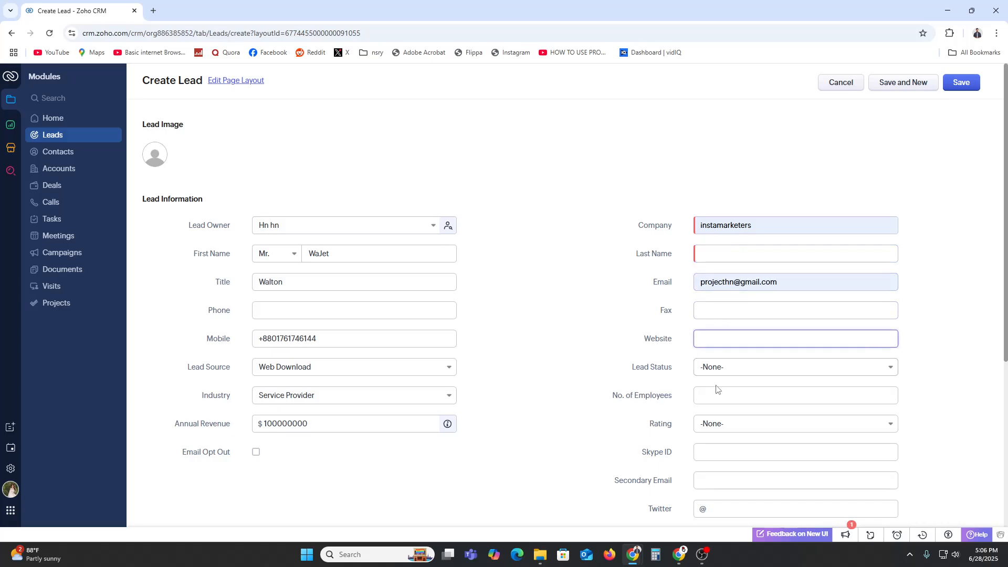
# Fill in the required last name of the lead and save the lead.
pyautogui.scroll(-5, 713, 378)
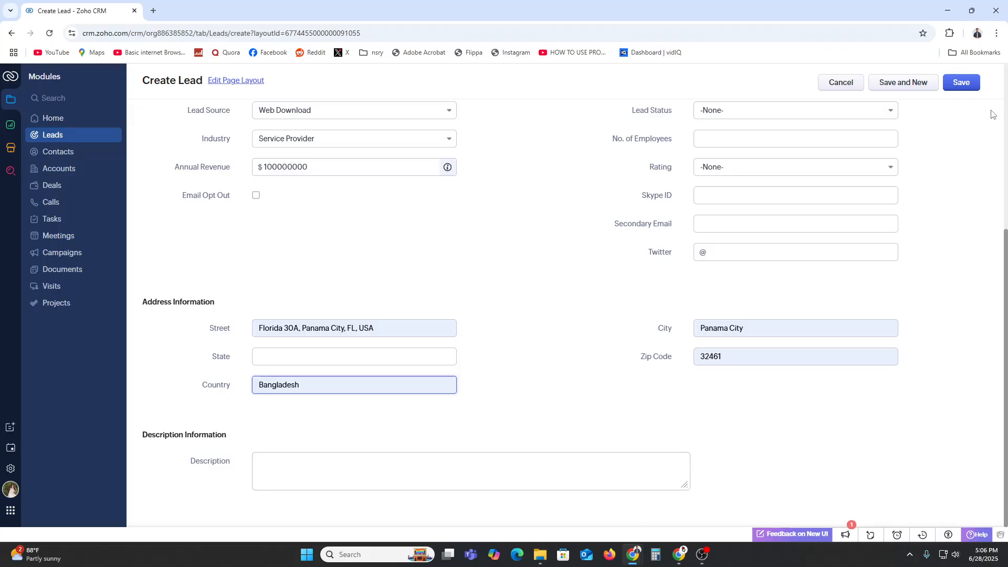
pyautogui.click(962, 82)
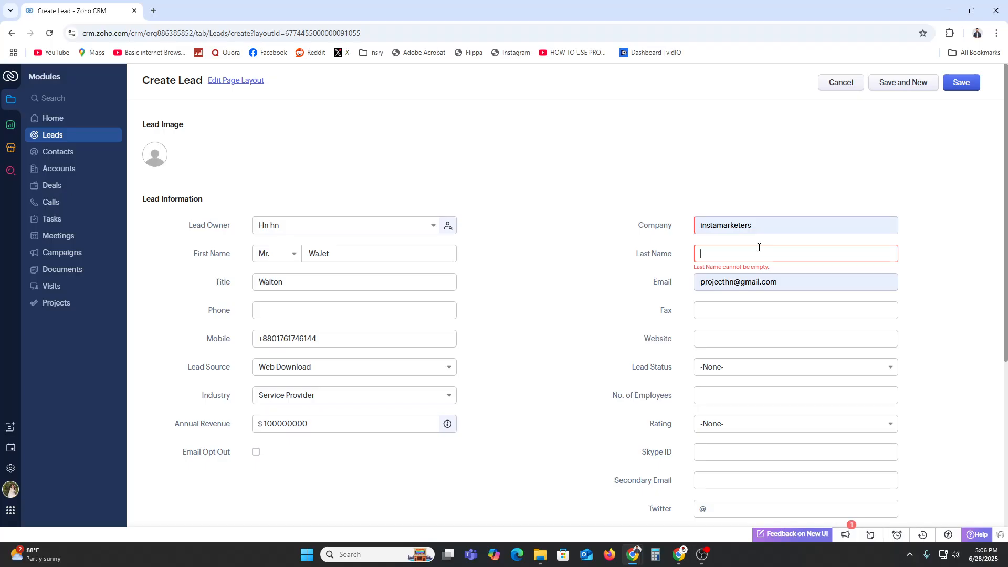
pyautogui.write('Burger')
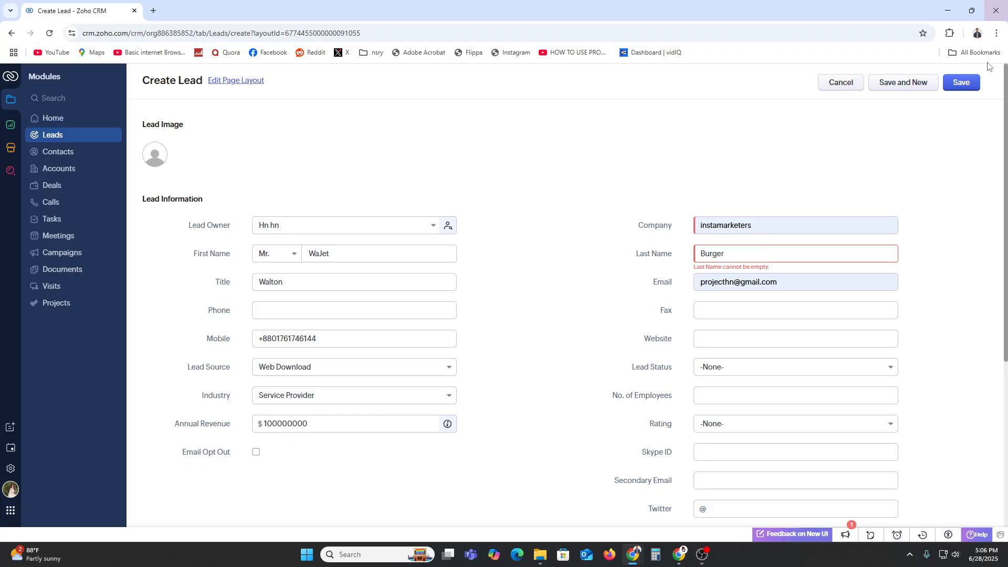
pyautogui.click(971, 82)
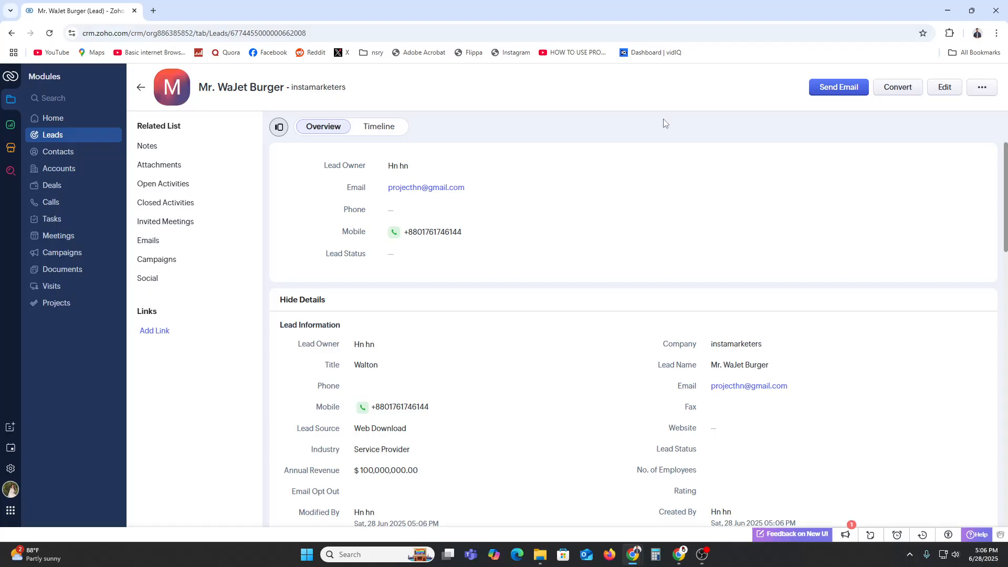
# View the conversion options for the new lead and return to its record without converting it.
pyautogui.click(903, 88)
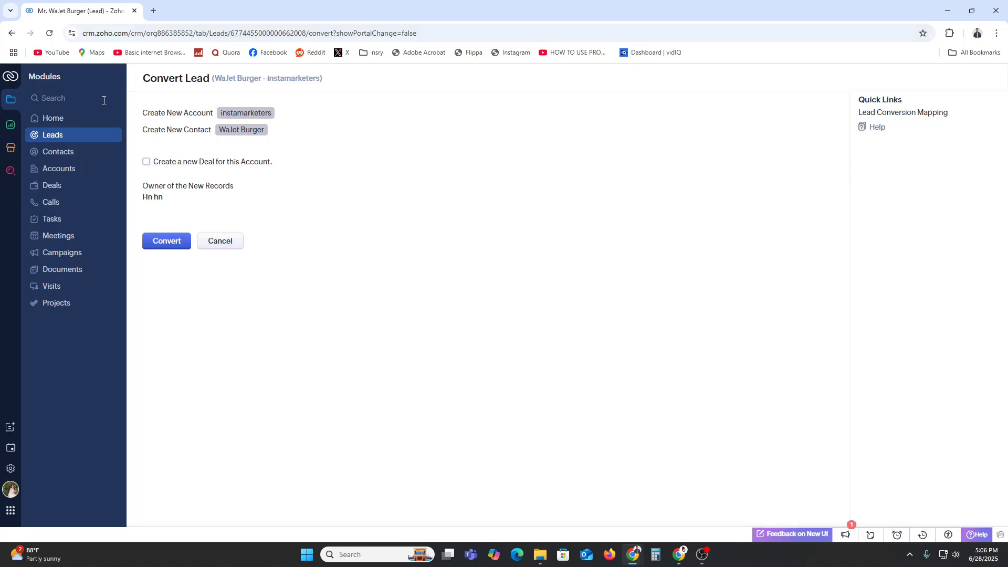
pyautogui.click(13, 39)
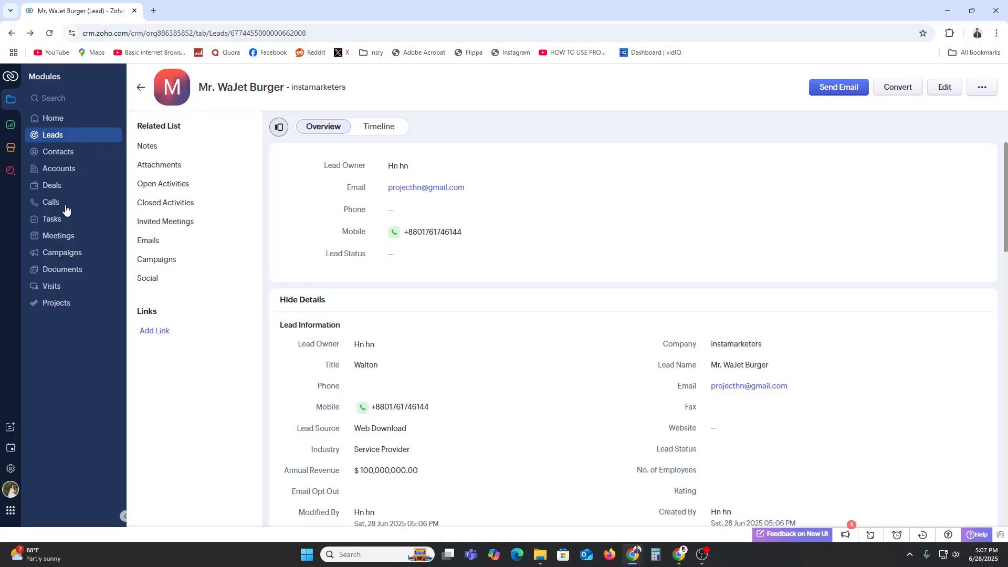
# Open the Deals module and look over the stages of the deal pipeline.
pyautogui.click(45, 191)
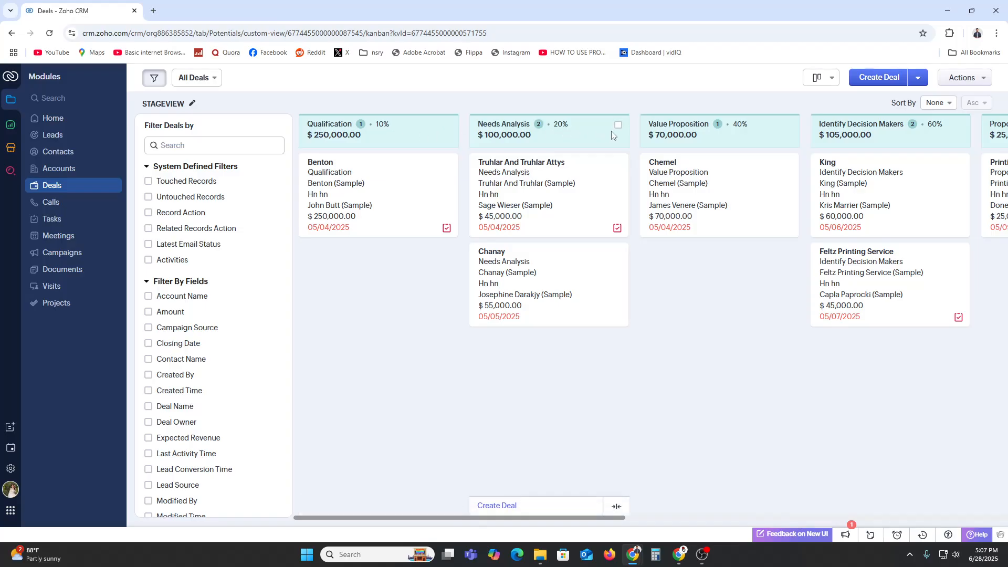
pyautogui.moveTo(584, 518); pyautogui.dragTo(758, 519)
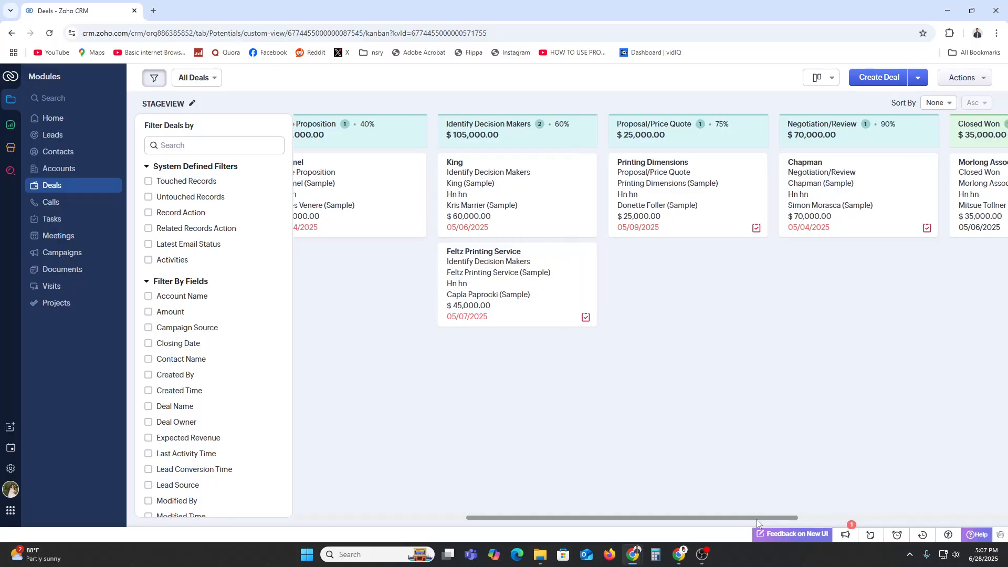
pyautogui.moveTo(757, 519); pyautogui.dragTo(661, 520)
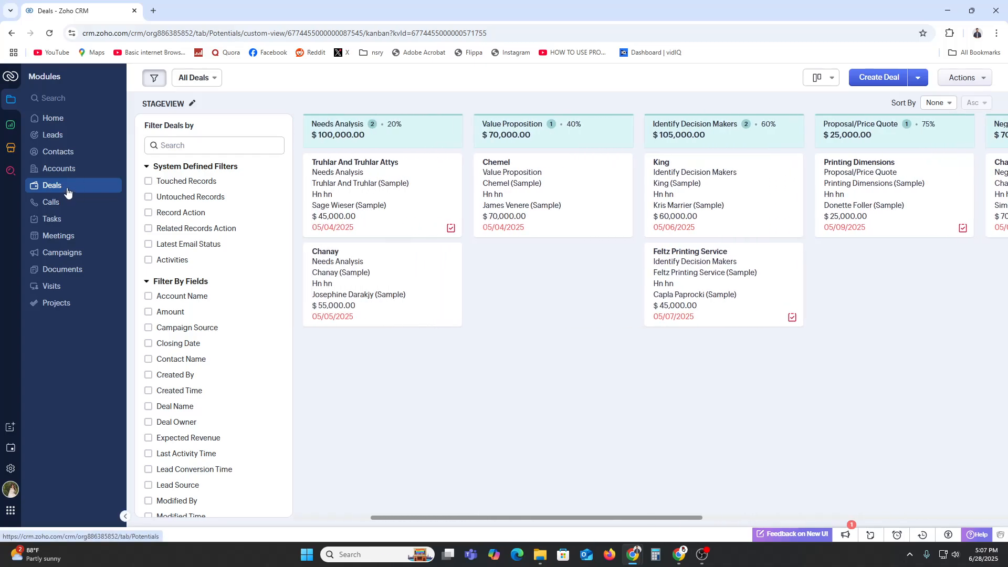
# Examine the blank Create Deal form, and return to the Deals board to review its stages through Closed Lost to Competition.
pyautogui.click(879, 77)
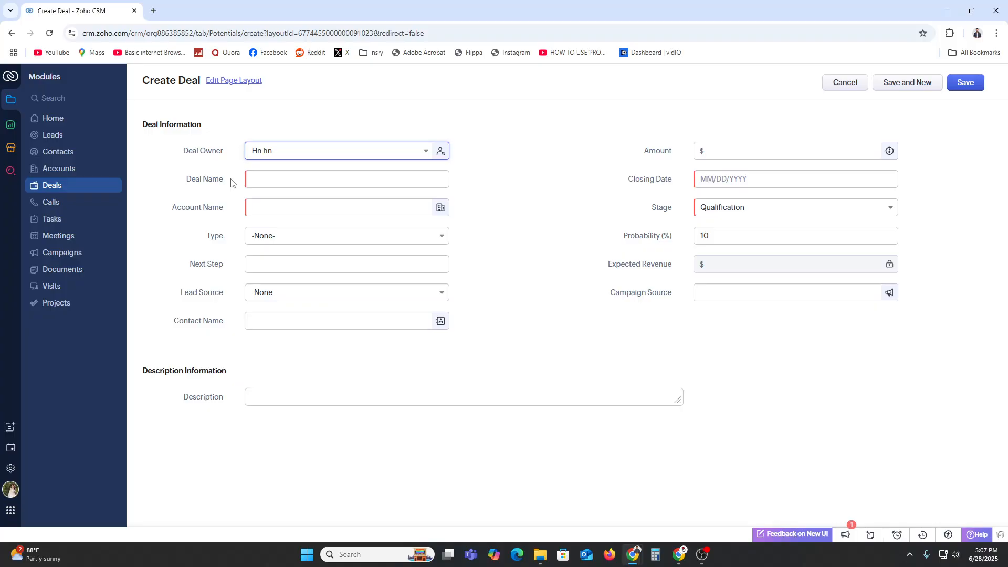
pyautogui.click(64, 184)
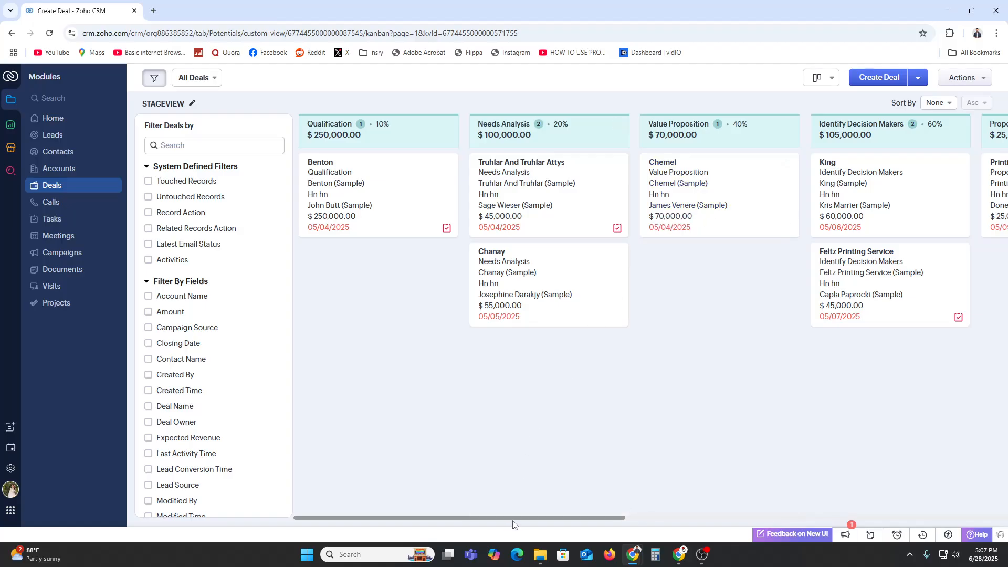
pyautogui.moveTo(514, 518); pyautogui.dragTo(727, 522)
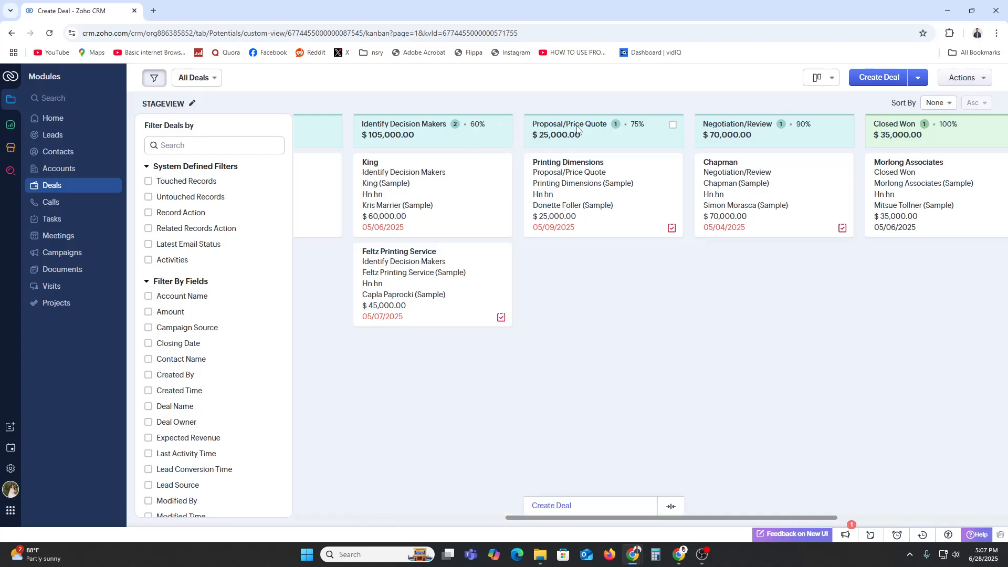
pyautogui.moveTo(594, 519); pyautogui.dragTo(777, 519)
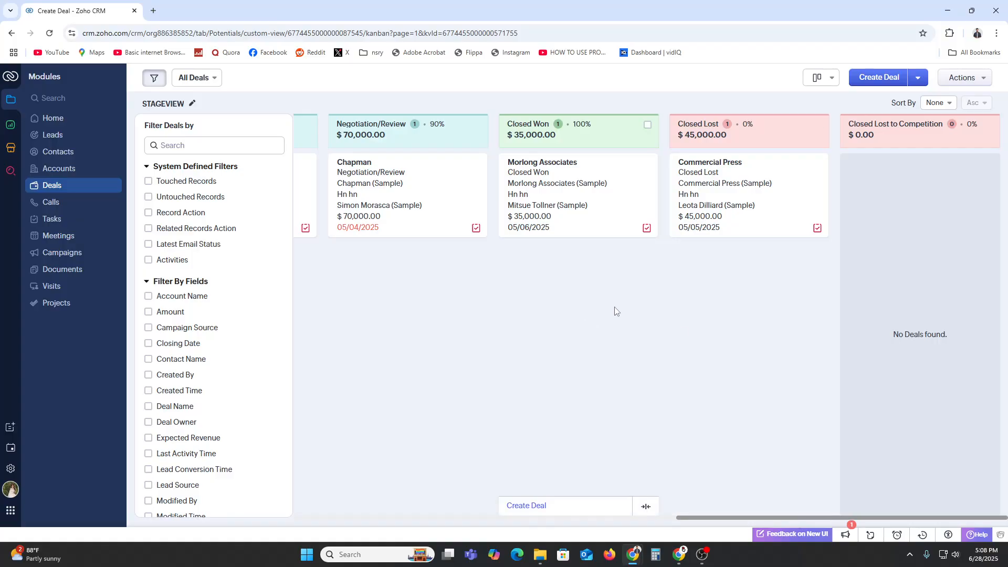